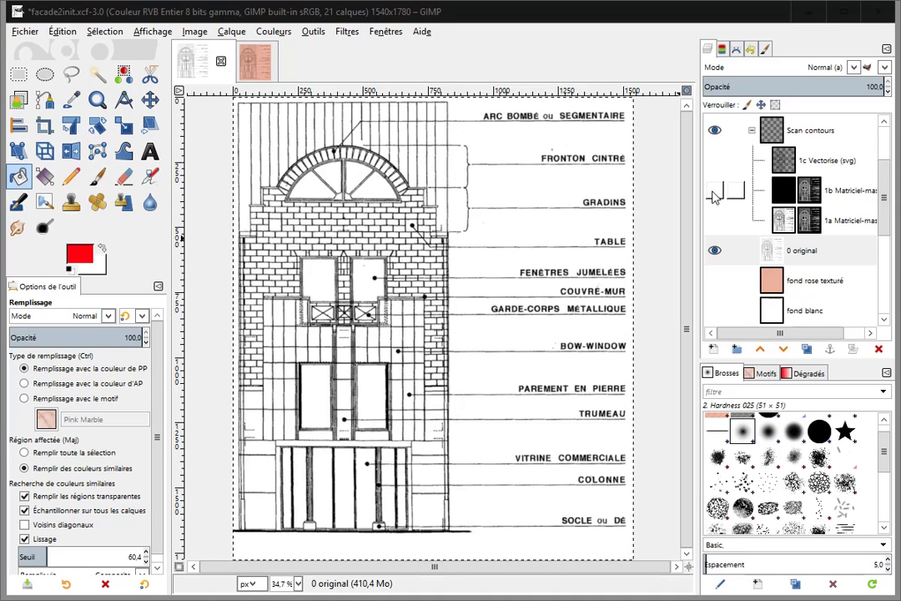
# Hide the 0 original layer and switch the visible contours from the 1b Matriciel layer to 1c Vectorise (svg).
pyautogui.click(715, 192)
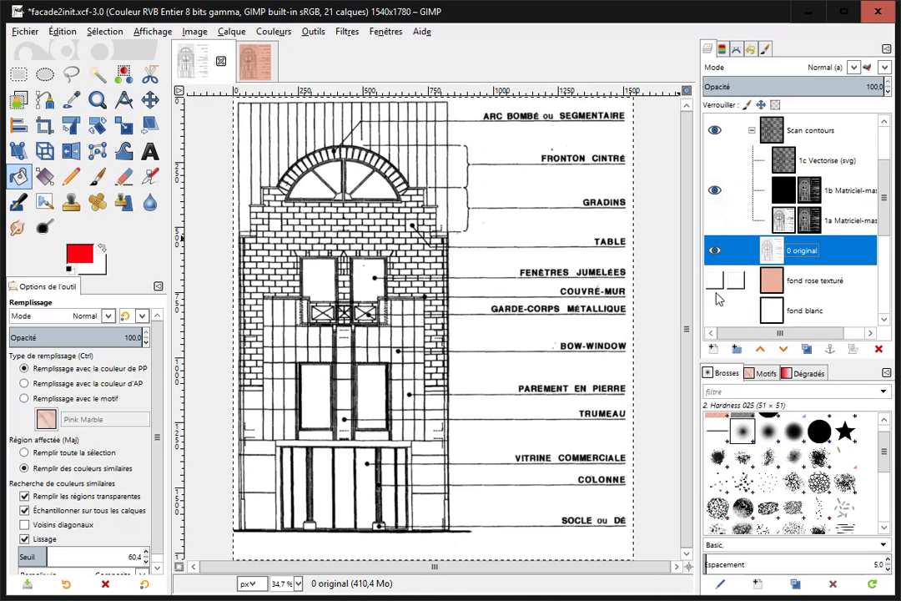
pyautogui.click(715, 252)
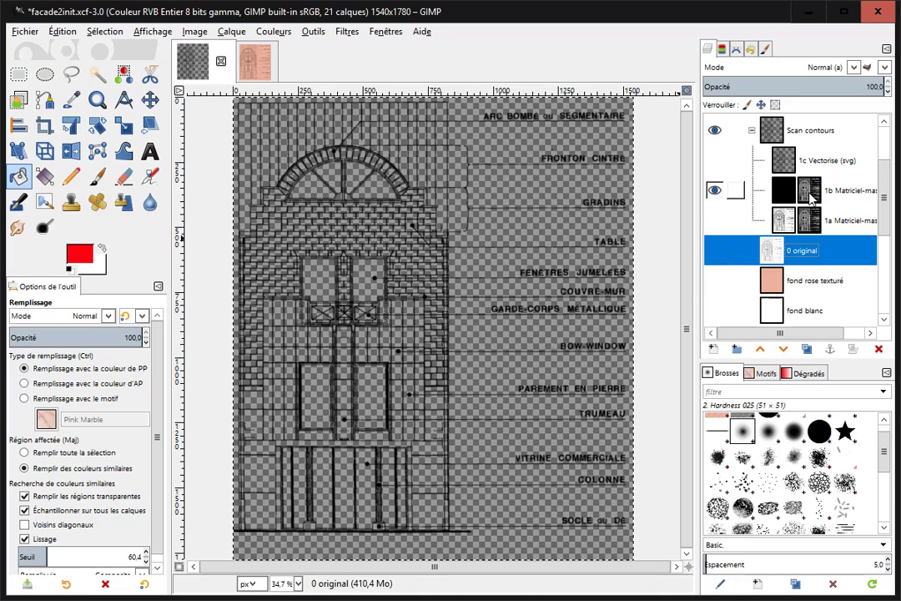
pyautogui.click(714, 192)
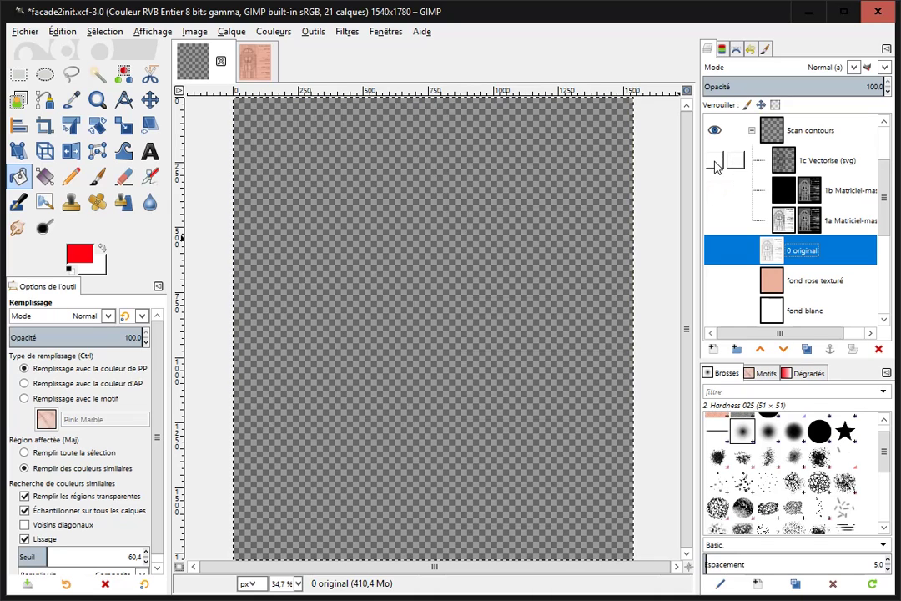
pyautogui.click(715, 161)
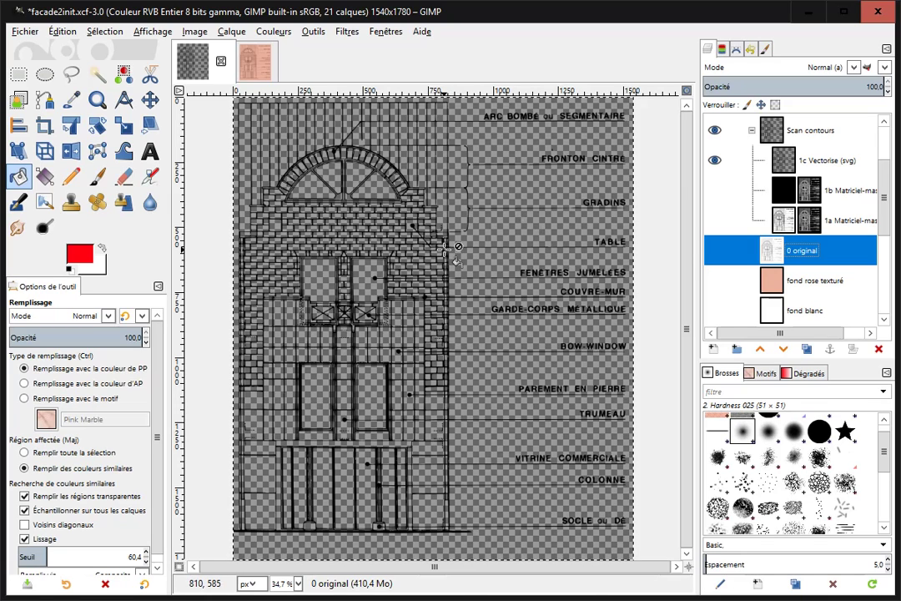
# Preview the vector contours over the fond rose texturé and fond blanc backgrounds, and redisplay the 0 original layer.
pyautogui.click(716, 281)
pyautogui.click(715, 281)
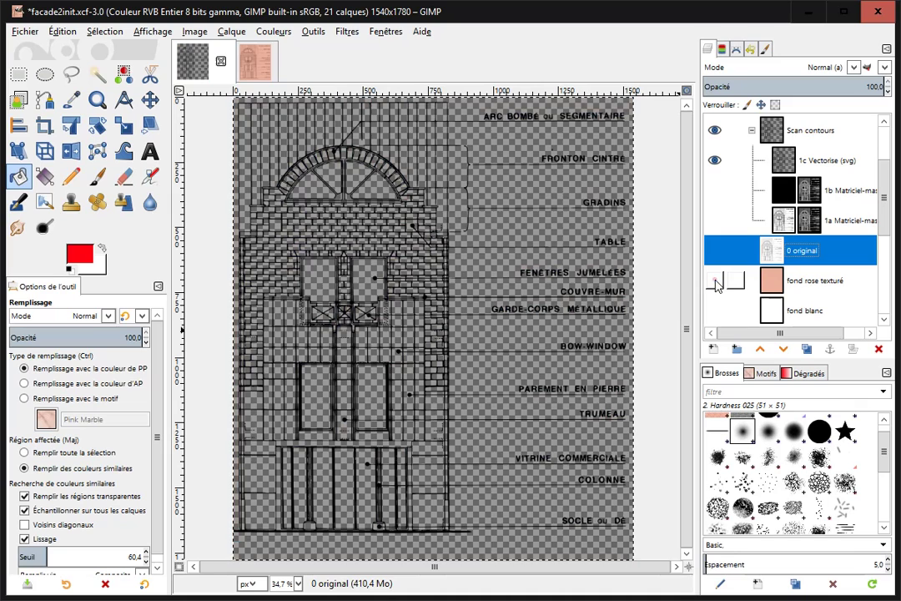
pyautogui.click(715, 311)
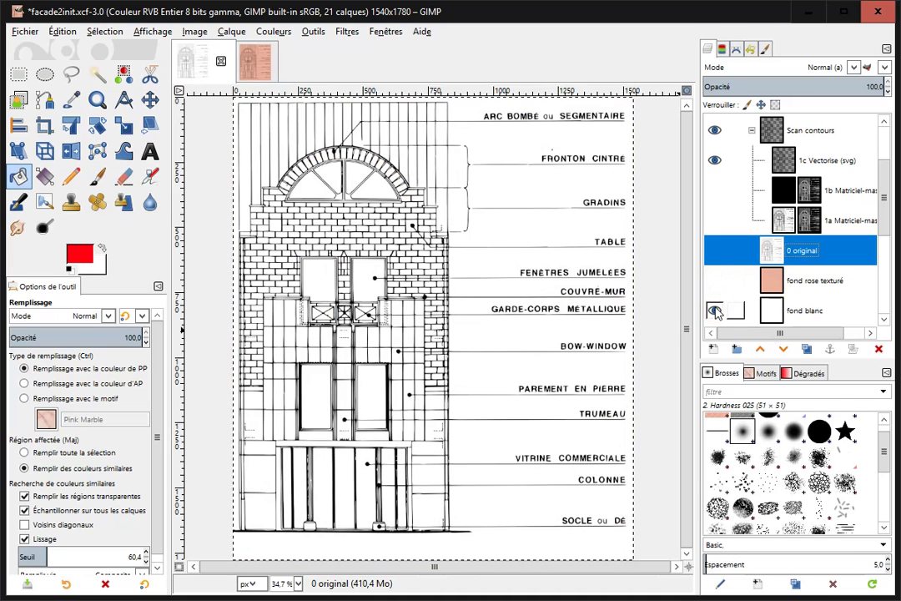
pyautogui.click(715, 311)
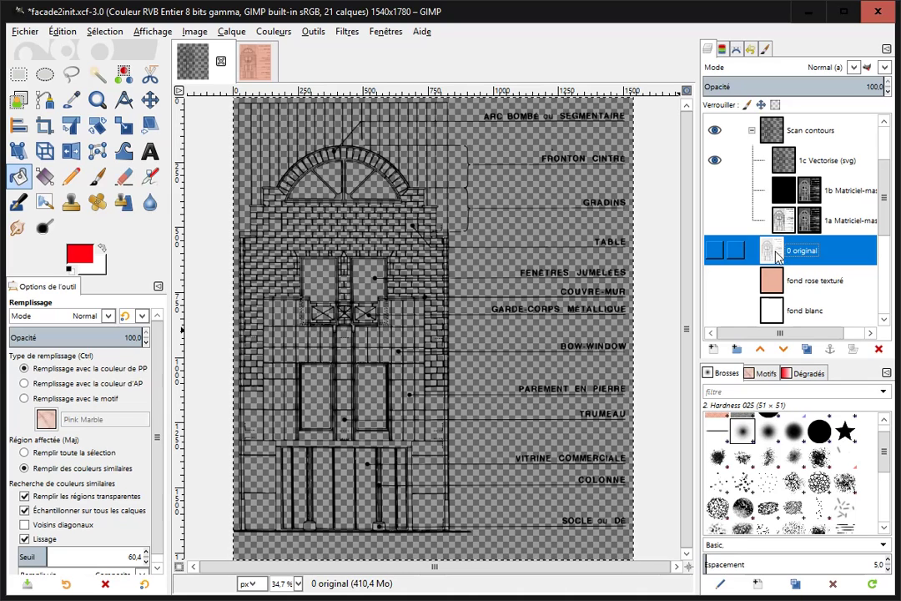
pyautogui.click(714, 250)
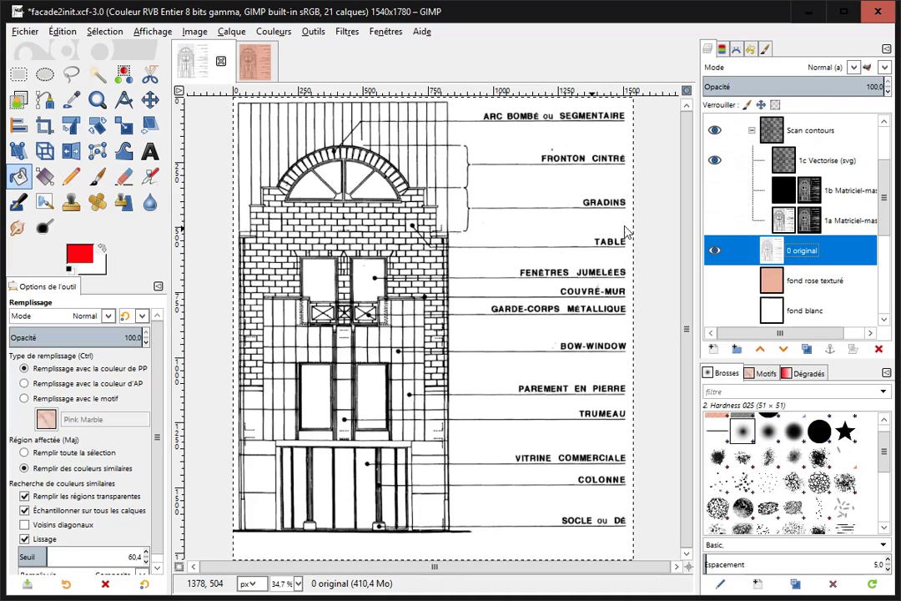
# Fill nine bricks around the end of the COUVRE-MUR pointer with red on the 0 original layer.
pyautogui.scroll(6, 423, 303)
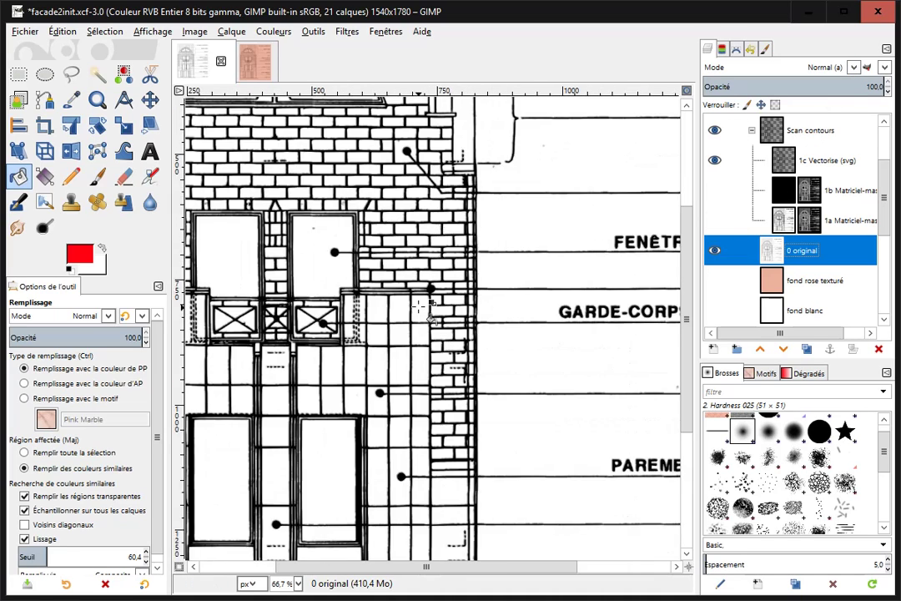
pyautogui.scroll(1, 452, 216)
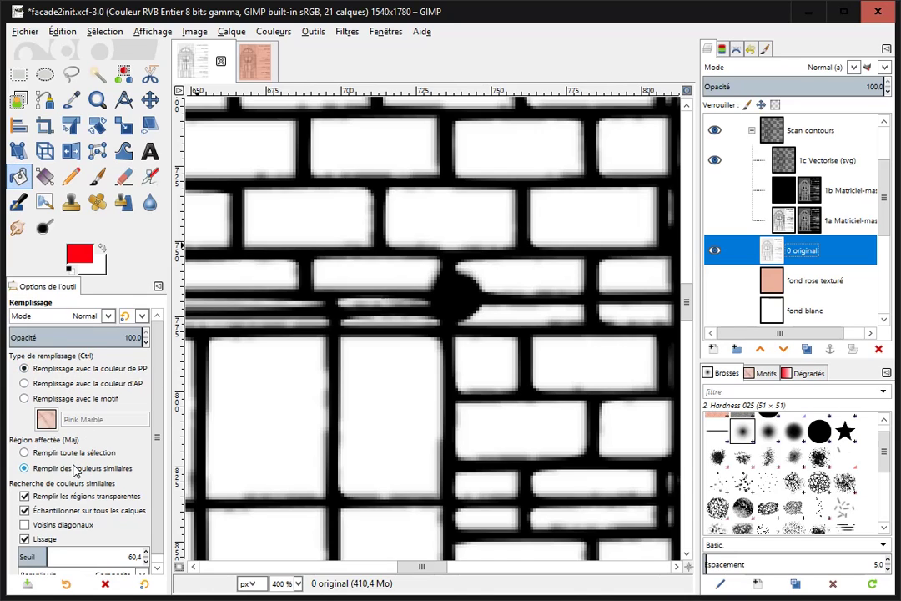
pyautogui.click(431, 212)
pyautogui.click(317, 205)
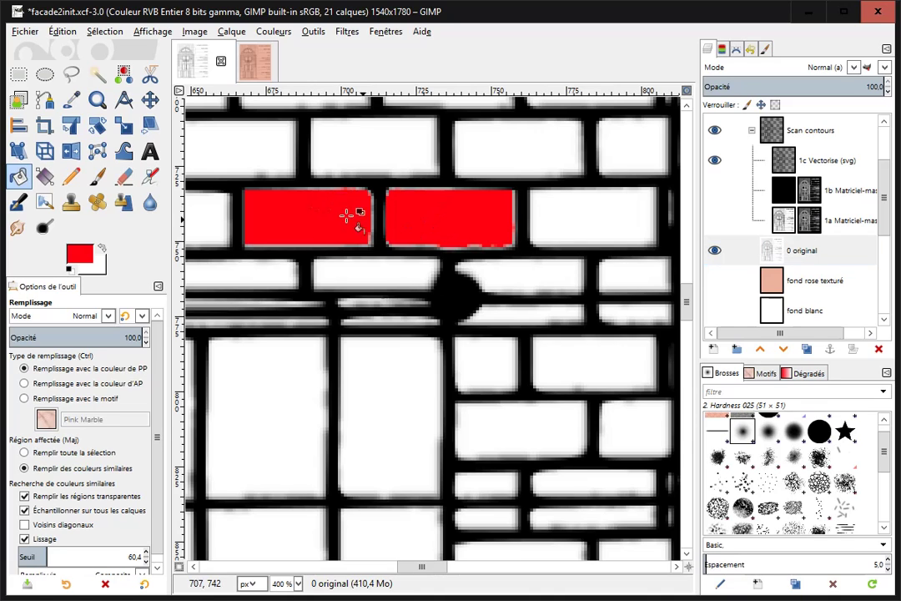
pyautogui.click(373, 261)
pyautogui.click(578, 210)
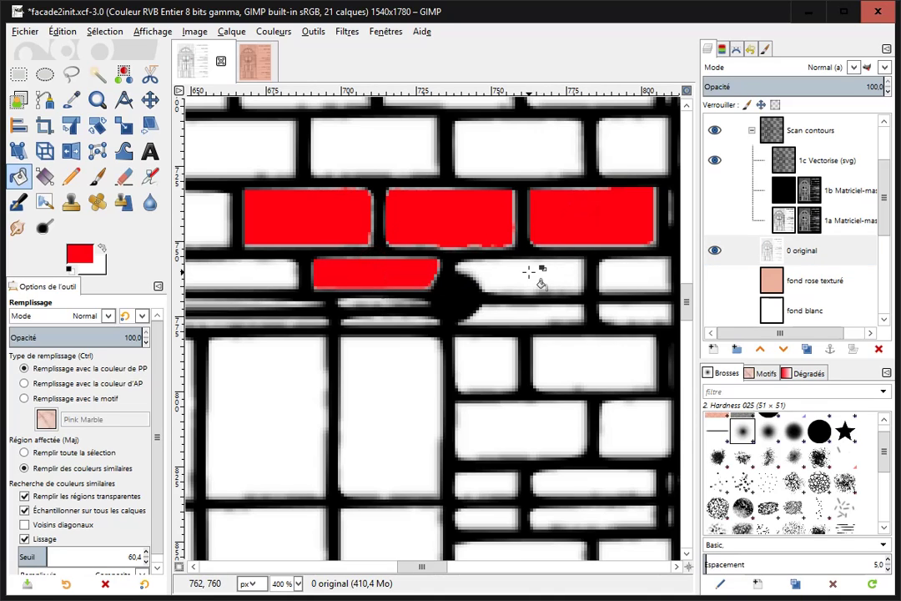
pyautogui.click(530, 272)
pyautogui.click(636, 279)
pyautogui.click(495, 151)
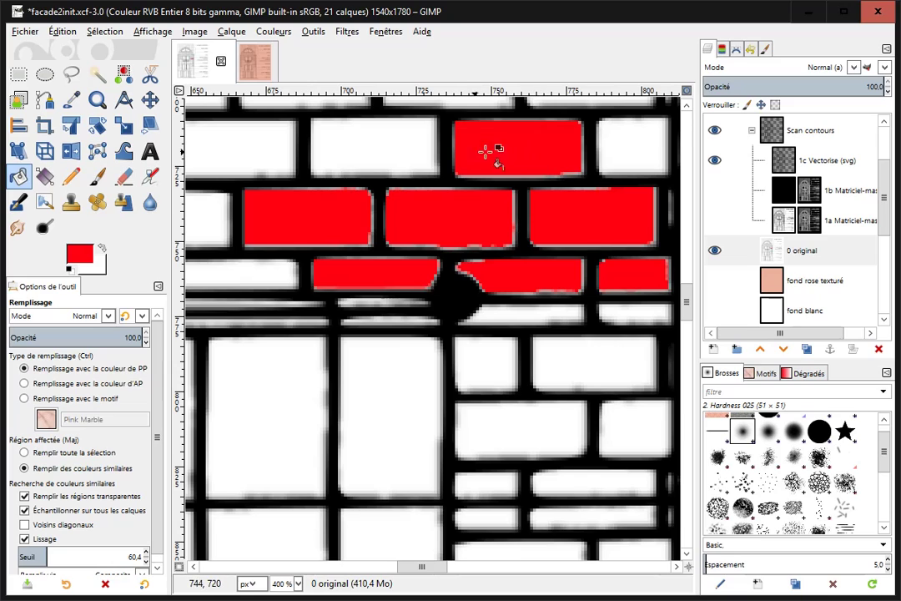
pyautogui.click(367, 151)
pyautogui.click(261, 147)
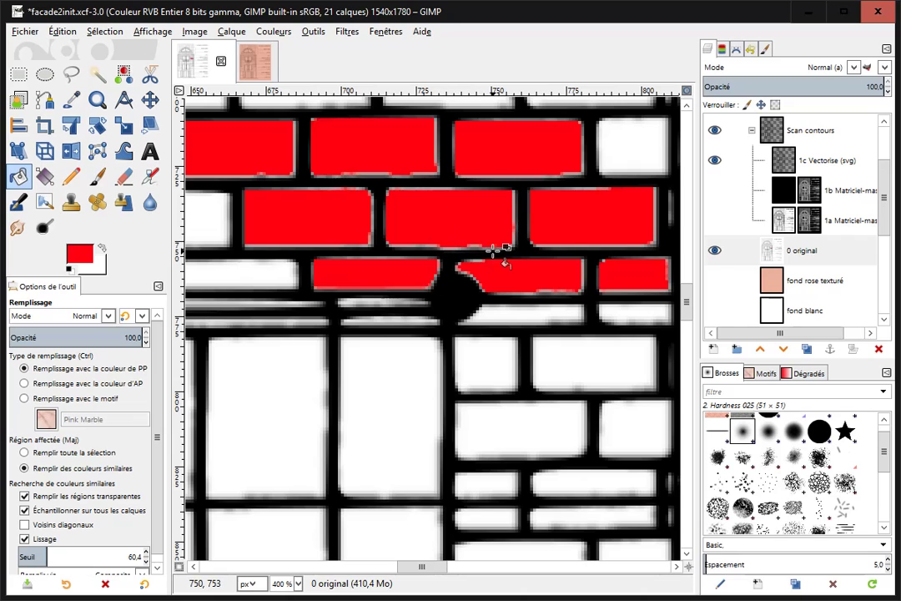
# Inspect the edges of the filled bricks up close and undo all the red brick fills.
pyautogui.scroll(-1, 484, 249)
pyautogui.scroll(-2, 495, 250)
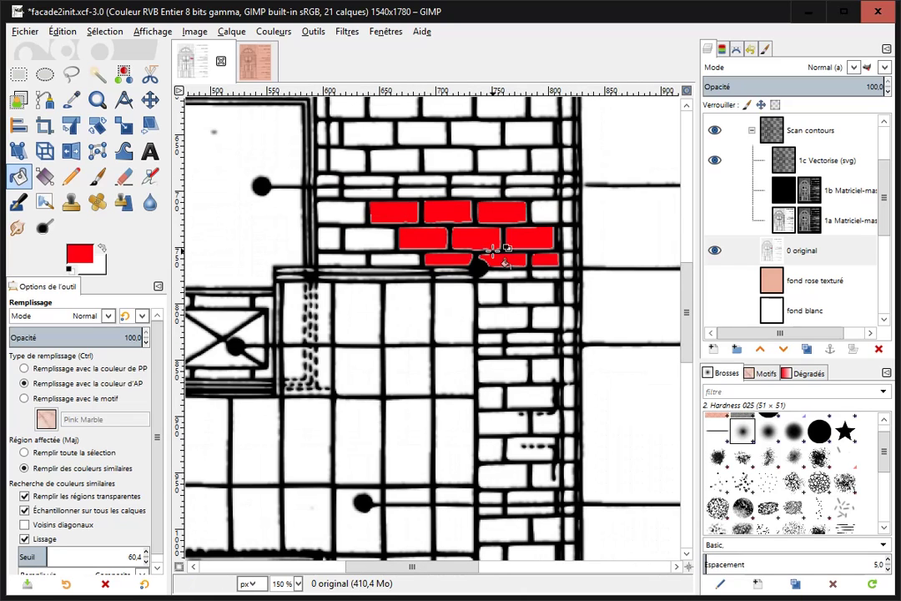
pyautogui.press('ctrl')
pyautogui.scroll(5, 494, 250)
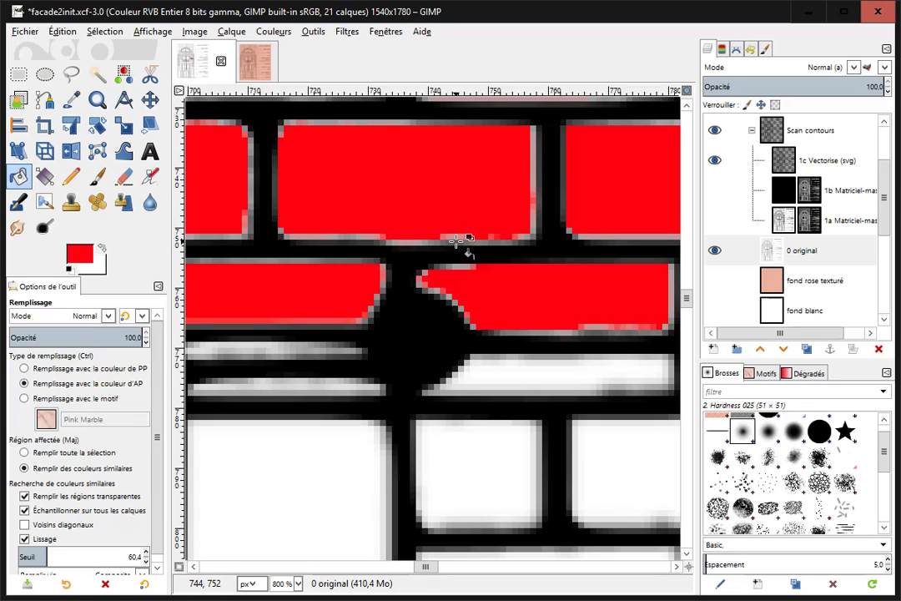
pyautogui.hotkey('ctrl', 'z')
pyautogui.hotkey('ctrl', 'z')
pyautogui.hotkey('ctrl', 'z')
pyautogui.hotkey('ctrl', 'z')
pyautogui.hotkey('ctrl', 'z')
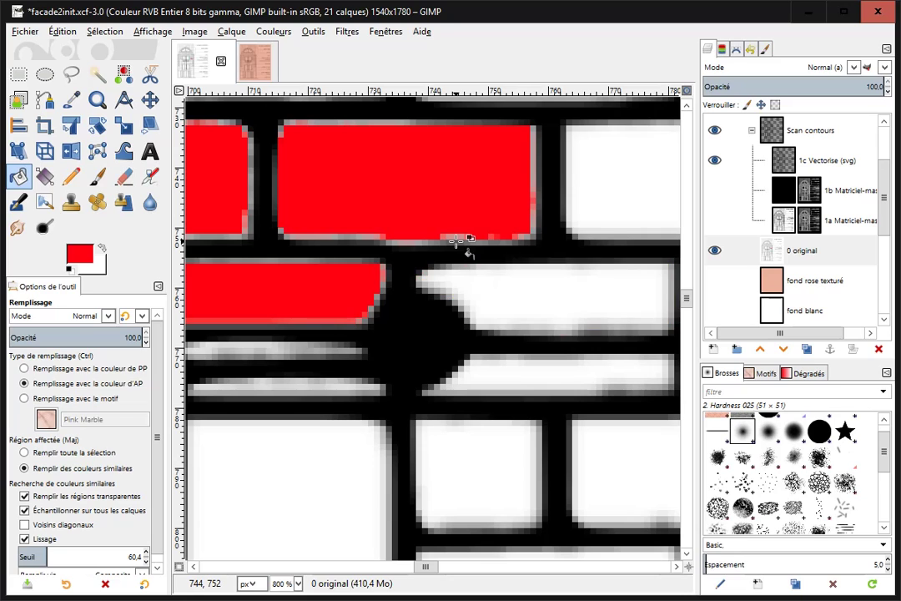
# Set the blending mode of the 0 original layer to Multiplier (ancien).
pyautogui.scroll(-3, 456, 241)
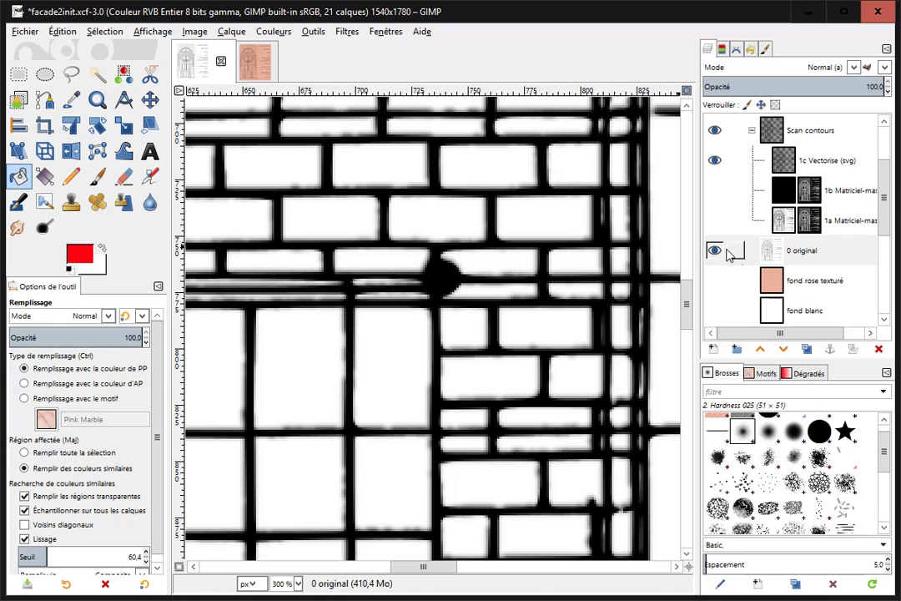
pyautogui.click(774, 256)
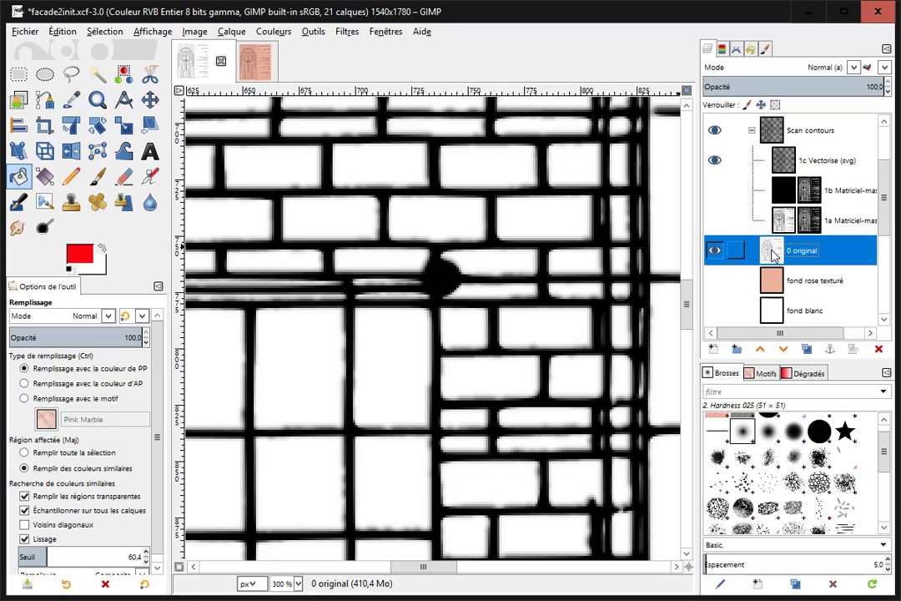
pyautogui.click(853, 66)
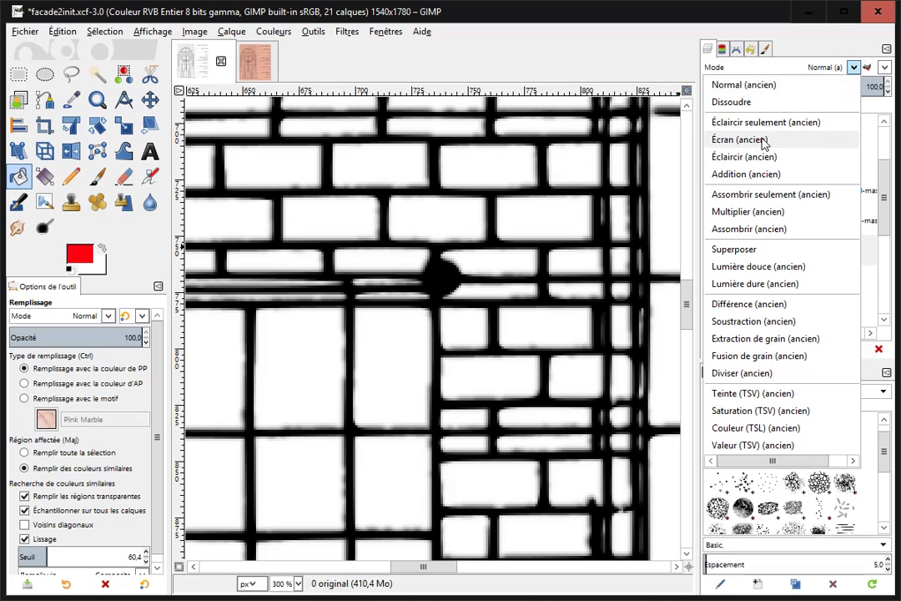
pyautogui.click(733, 214)
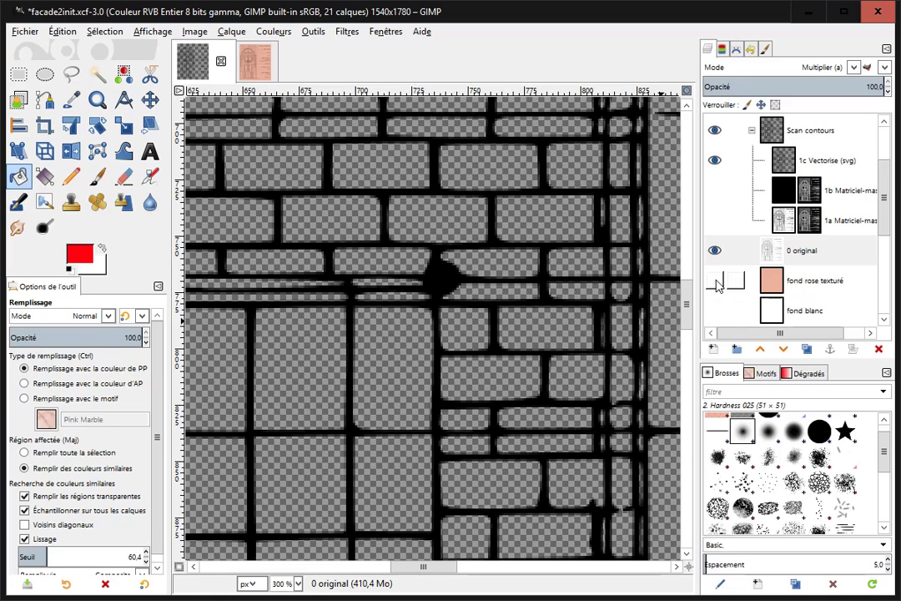
# Replace the 1c Vectorise contours with the 1a Matriciel layer and inspect them over the fond rose texturé background.
pyautogui.click(716, 161)
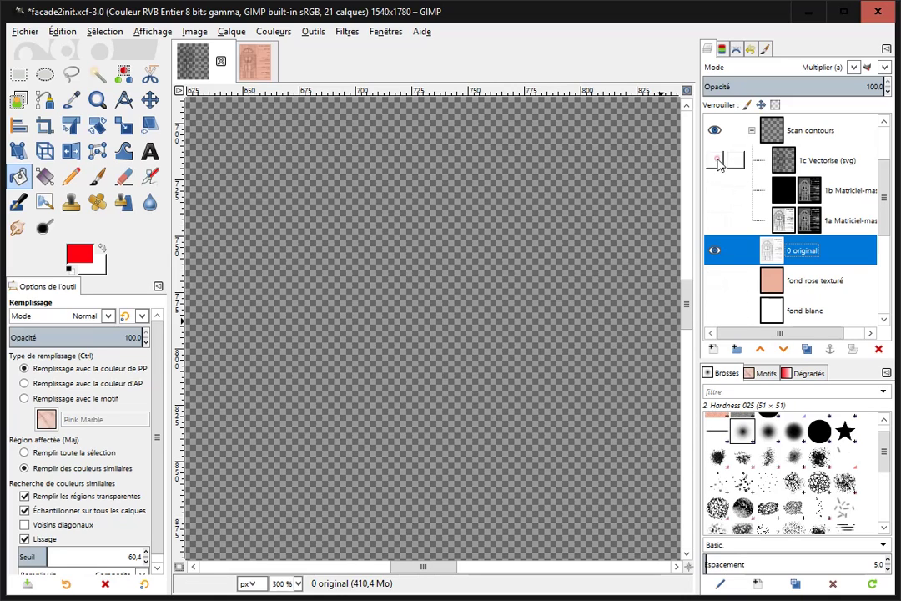
pyautogui.click(715, 221)
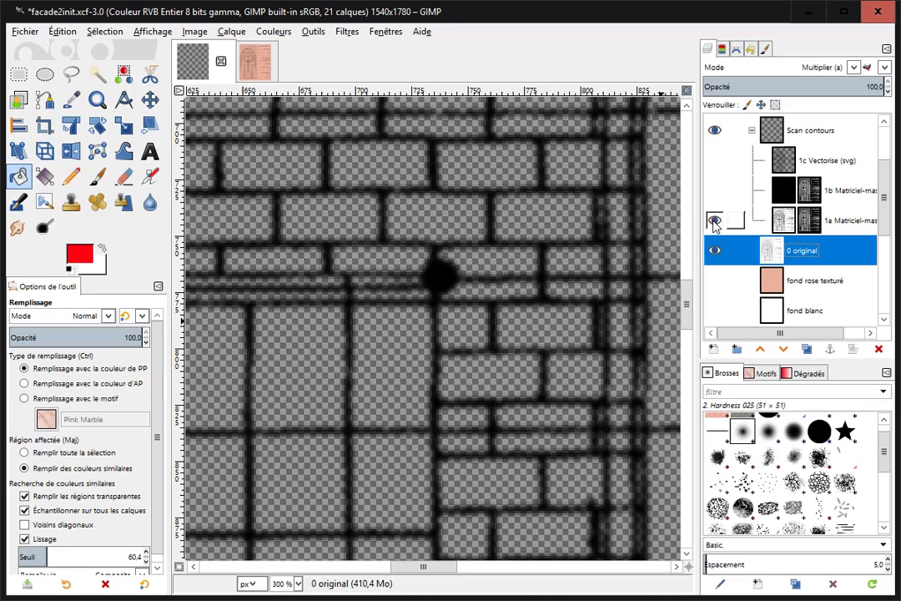
pyautogui.click(714, 280)
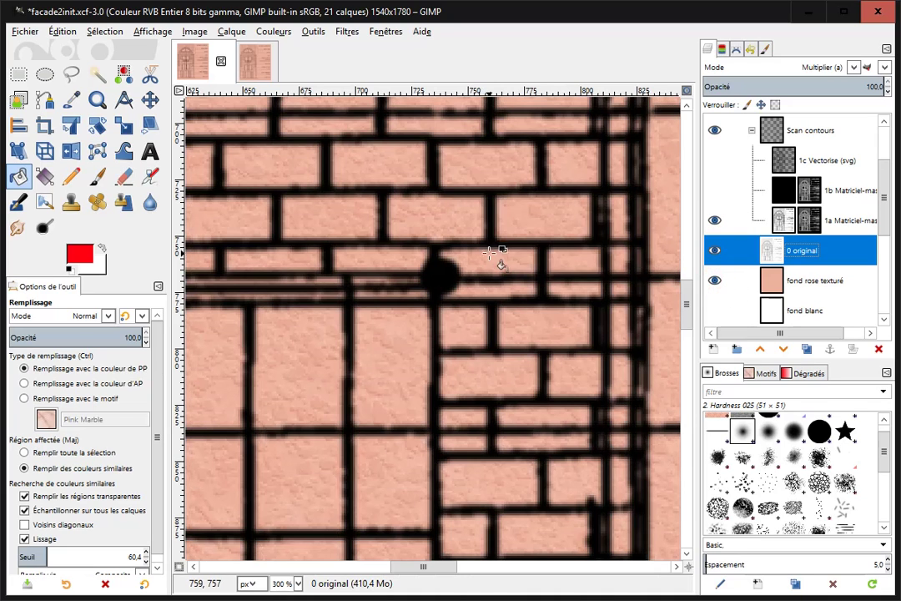
pyautogui.scroll(4, 493, 246)
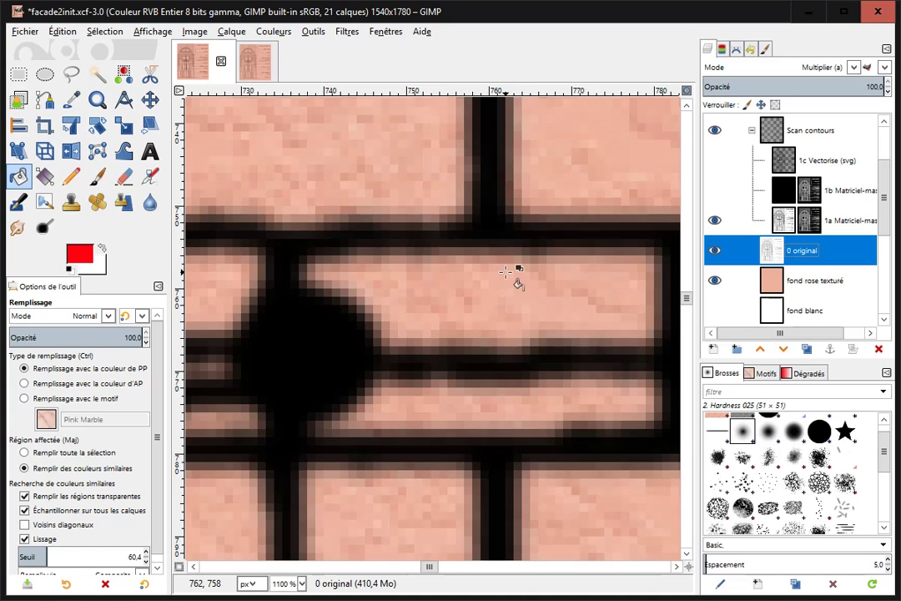
pyautogui.scroll(-7, 506, 271)
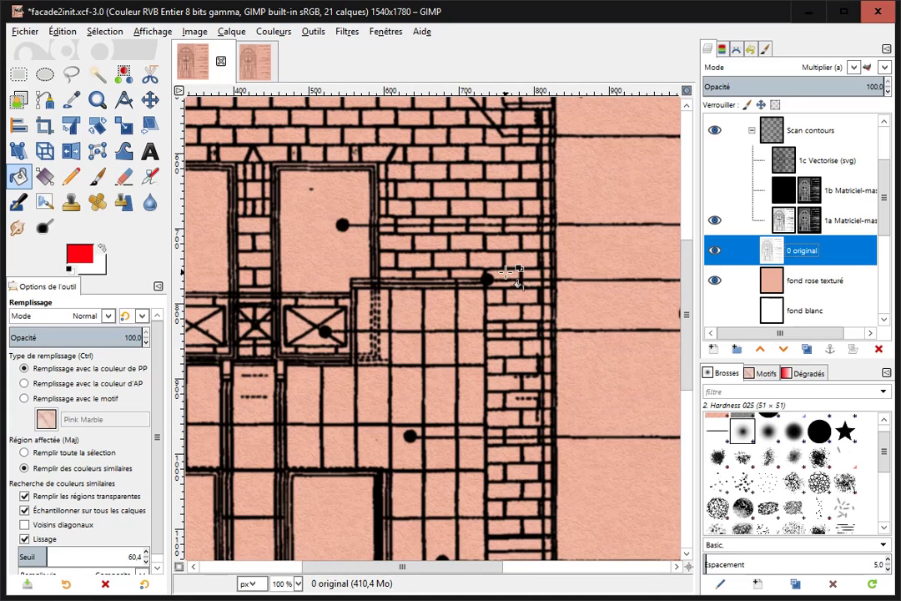
pyautogui.scroll(-1, 505, 272)
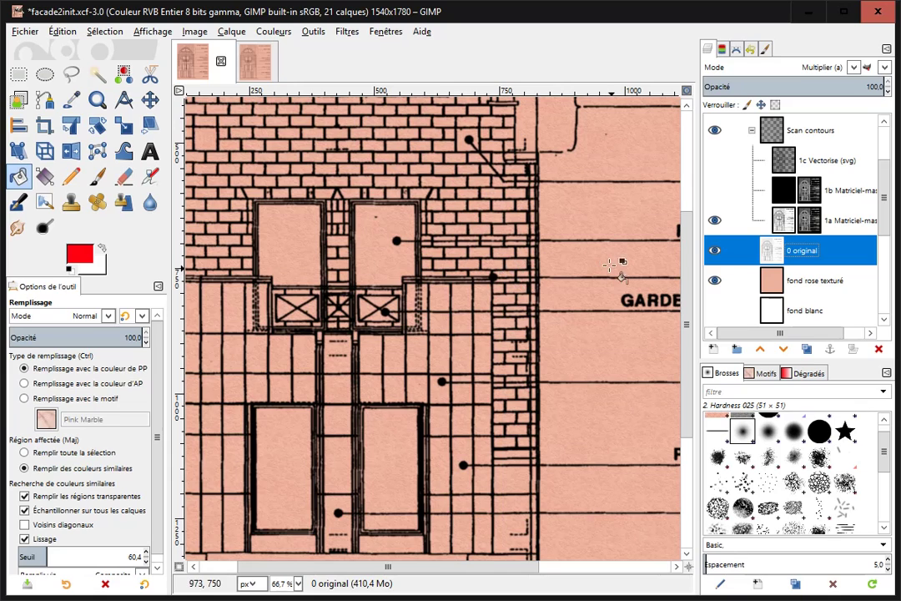
# Hide the fond rose texturé layer and show fond blanc as the background, checking the contours with it off and on.
pyautogui.click(716, 310)
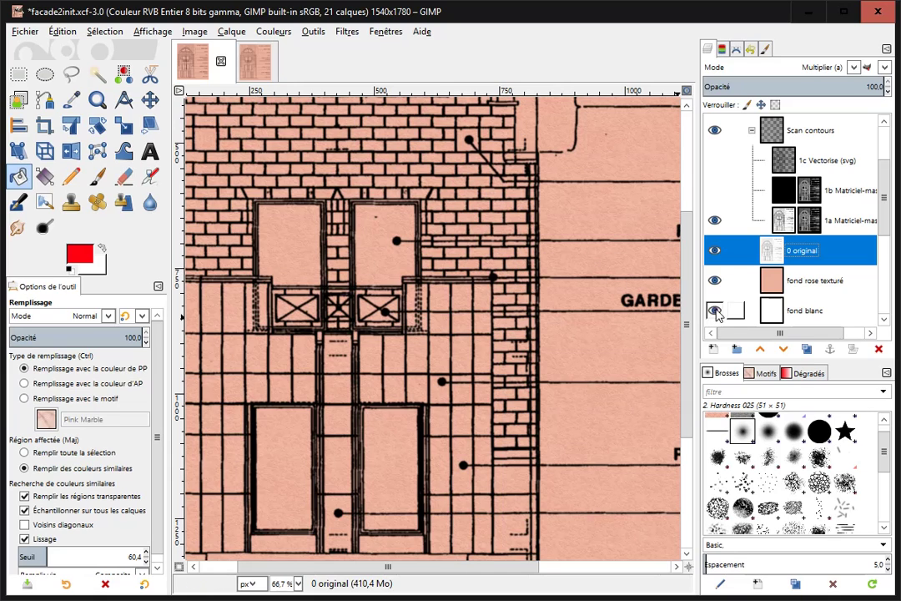
pyautogui.click(715, 281)
pyautogui.scroll(5, 503, 276)
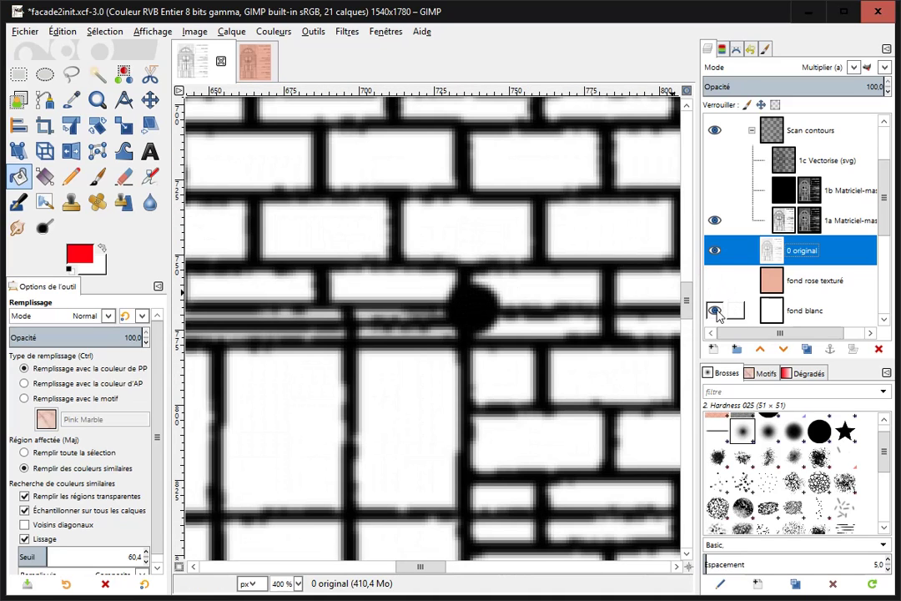
pyautogui.click(715, 310)
pyautogui.click(715, 310)
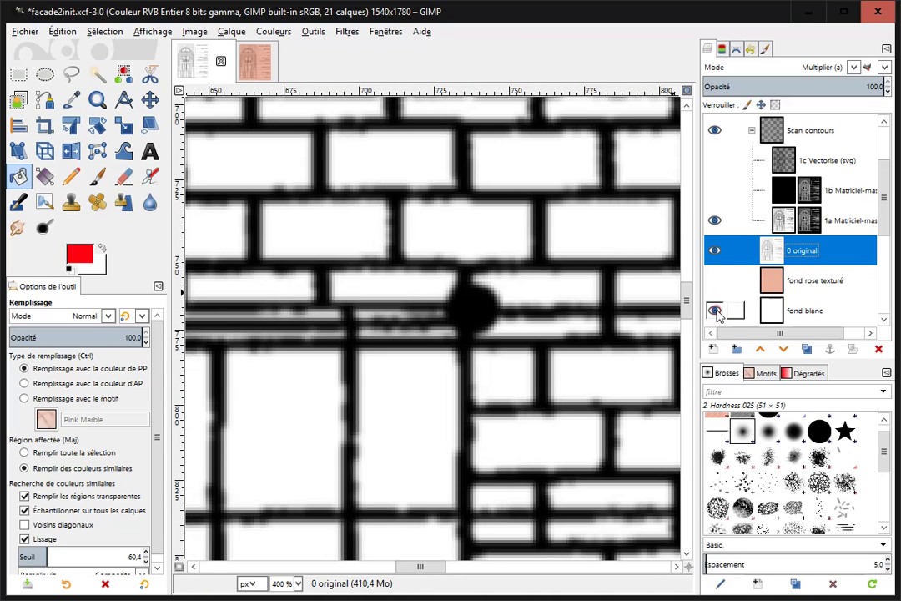